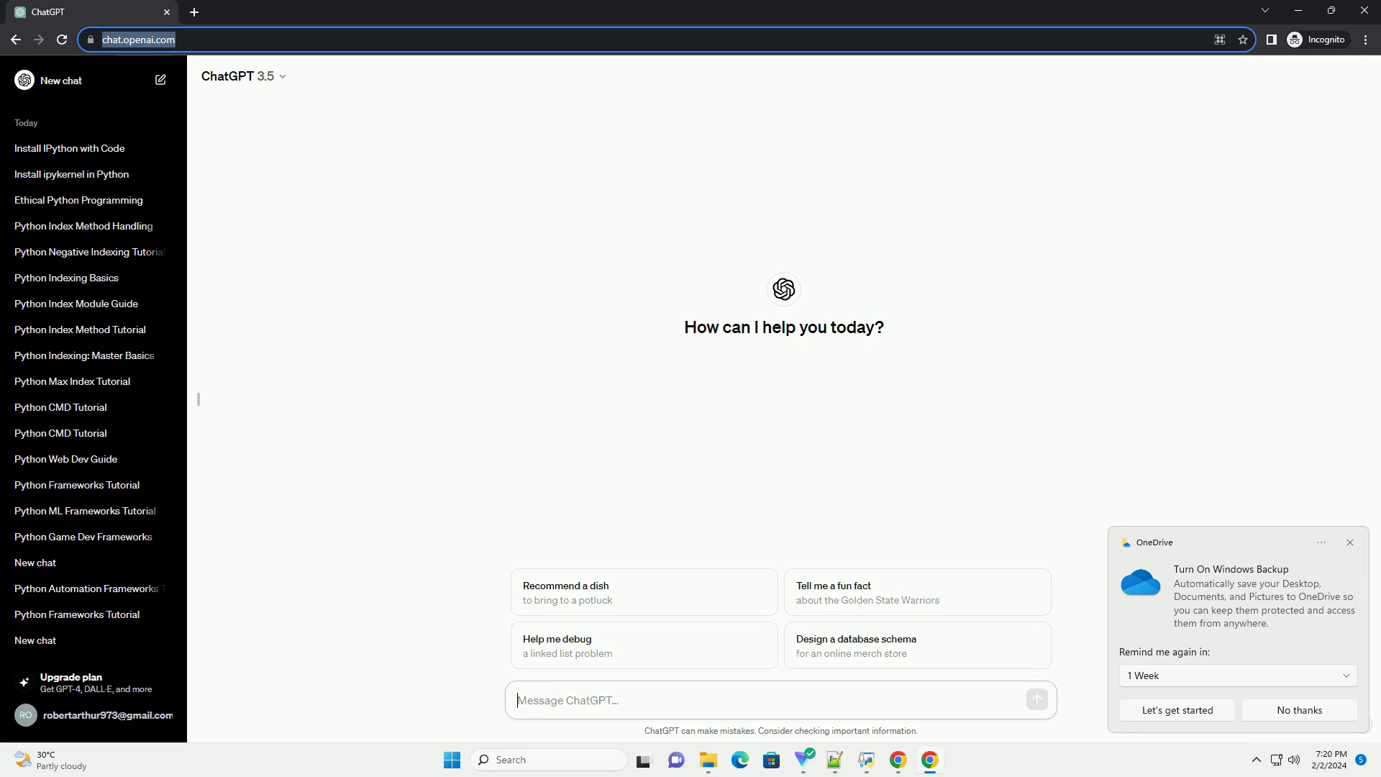
Paste and send the request for a Python-installs-Java tutorial with code examples.
text(write an informative tutorial about python install java with code example)
key(Return)
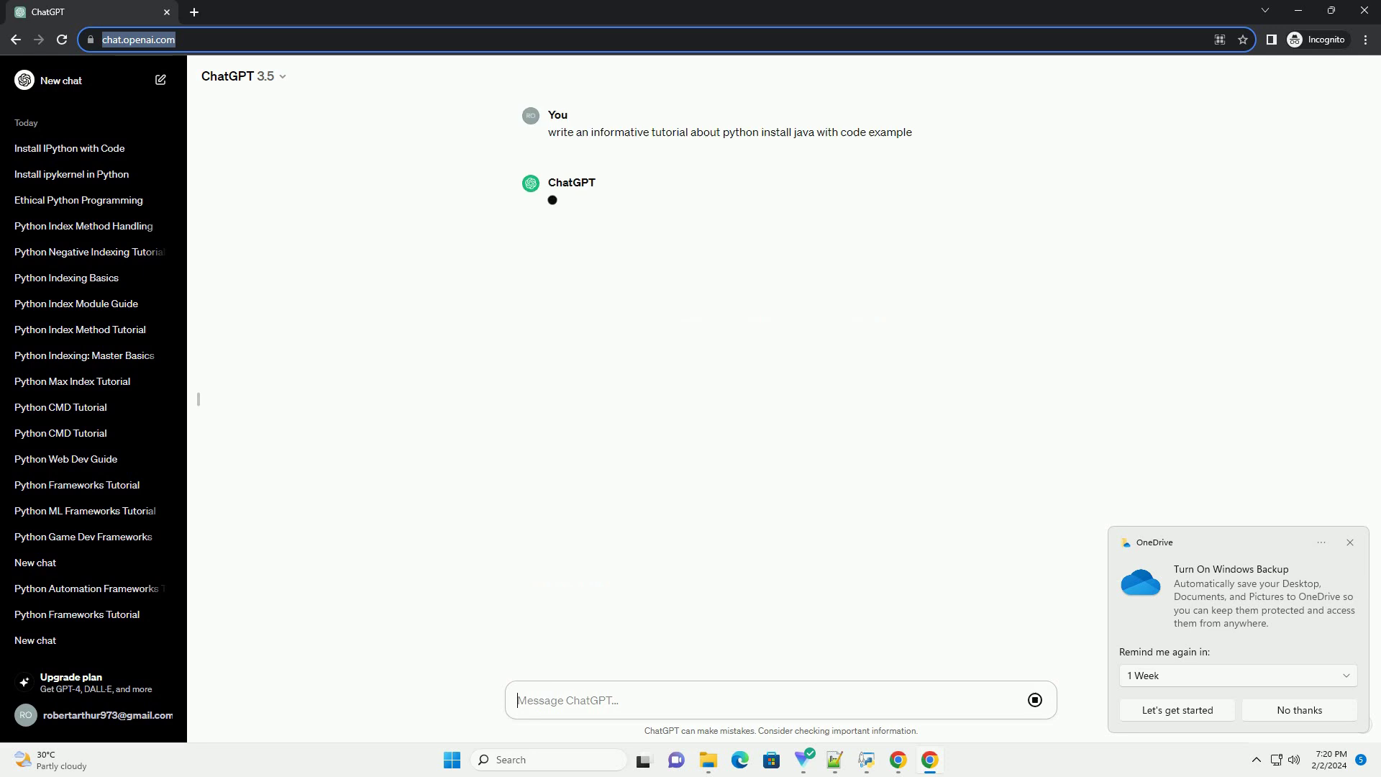